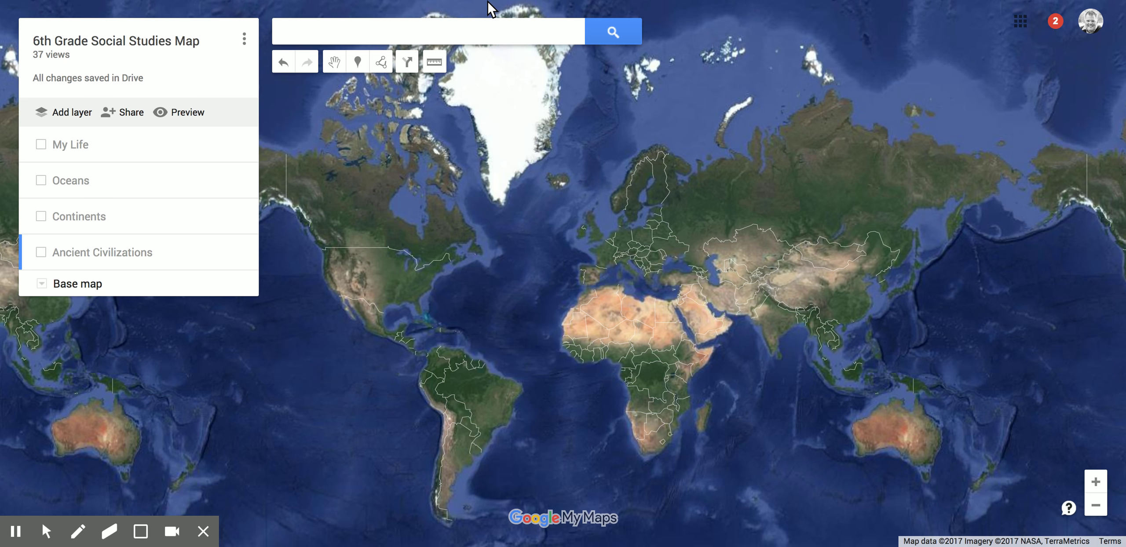
# - Show the Ancient Civilizations layer and pan across Turkey, Egypt, the Indus region and Tibet
pyautogui.click(41, 252)
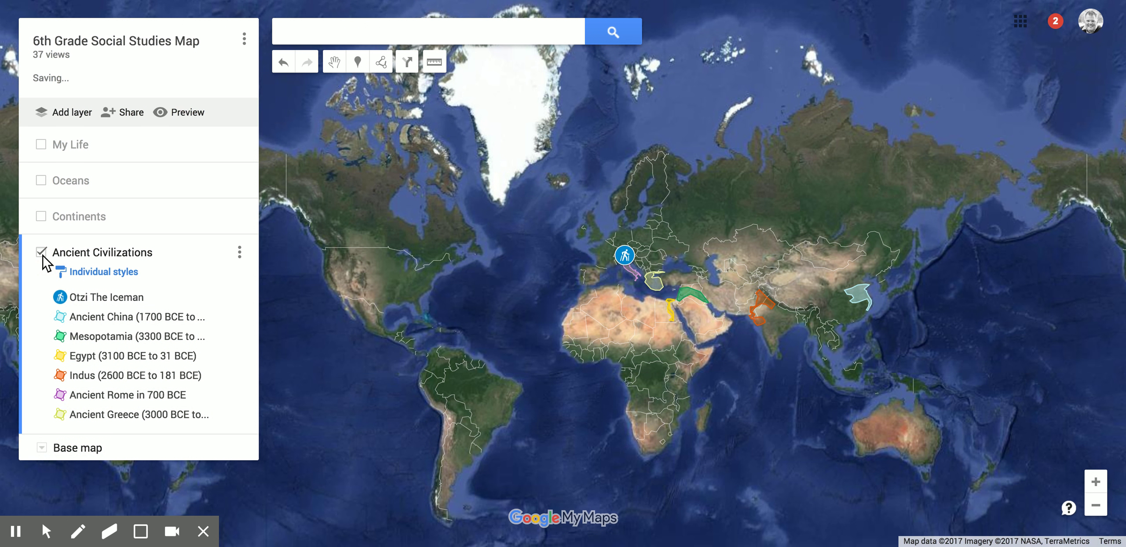
pyautogui.moveTo(747, 253); pyautogui.dragTo(601, 282)
pyautogui.scroll(5, 592, 296)
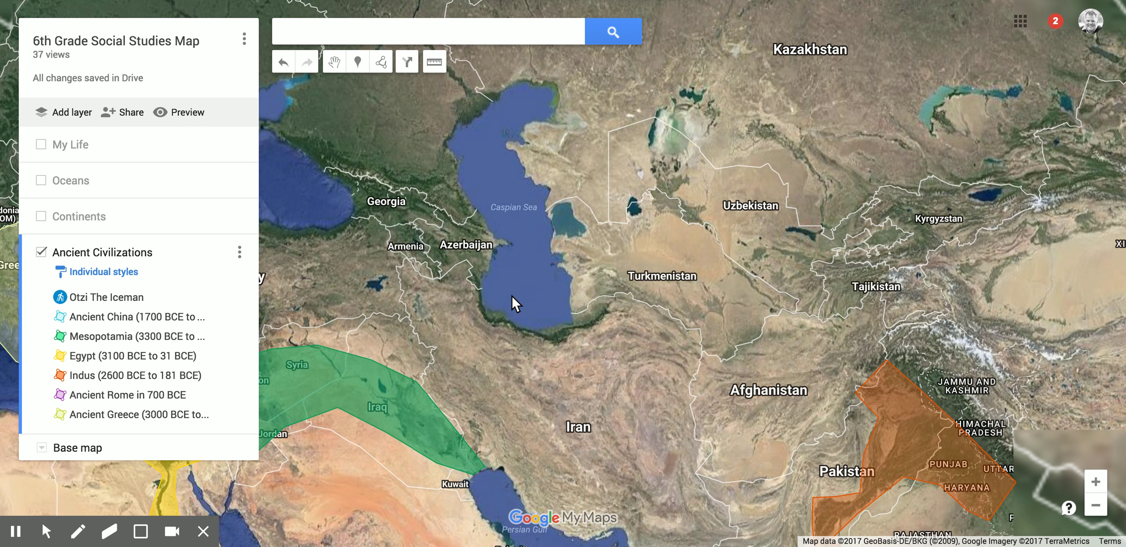
pyautogui.moveTo(456, 292); pyautogui.dragTo(694, 234)
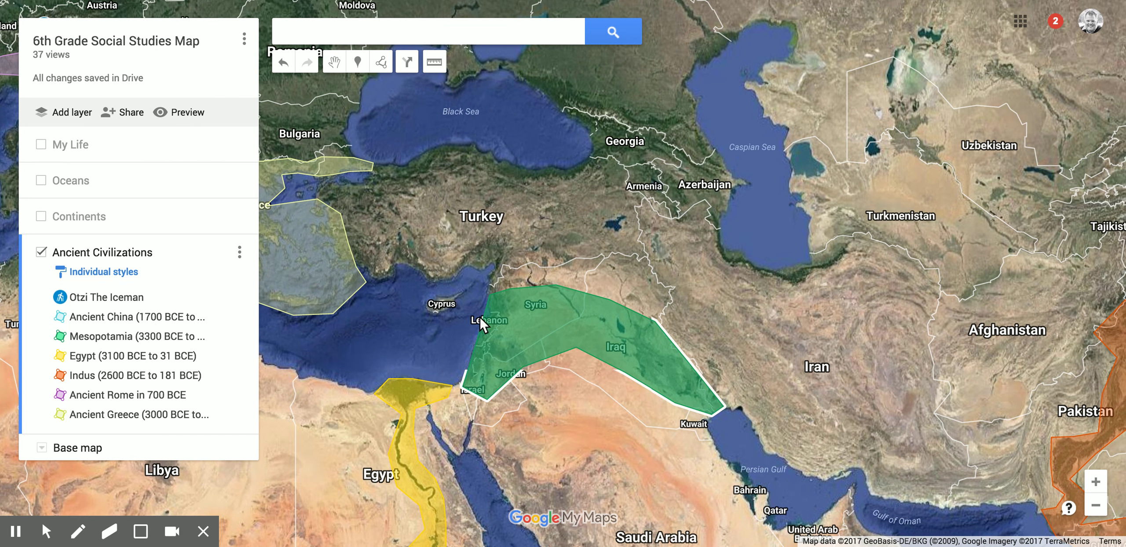
pyautogui.moveTo(457, 268); pyautogui.dragTo(502, 129)
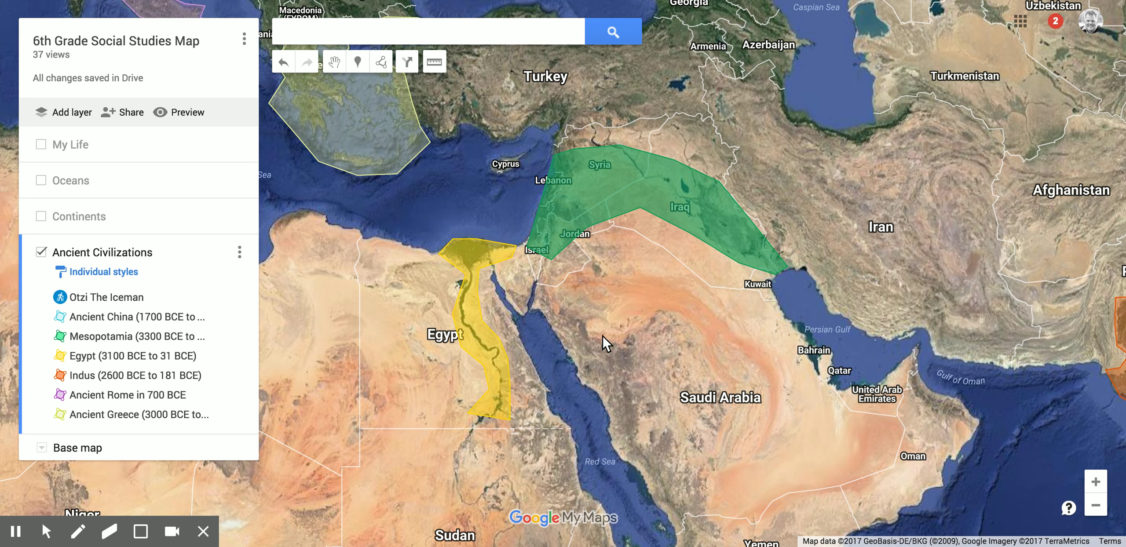
pyautogui.moveTo(710, 350); pyautogui.dragTo(388, 305)
pyautogui.moveTo(711, 239); pyautogui.dragTo(294, 370)
pyautogui.scroll(-2, 643, 303)
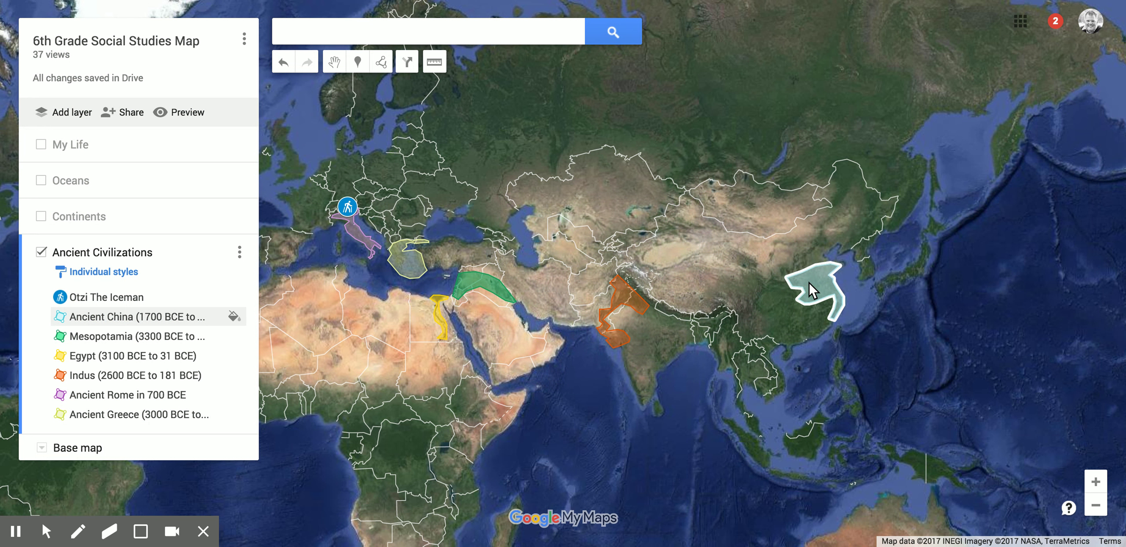
# - Re-enable Ancient Civilizations, switch on Oceans, My Life and Continents, then hide Continents again
pyautogui.click(41, 252)
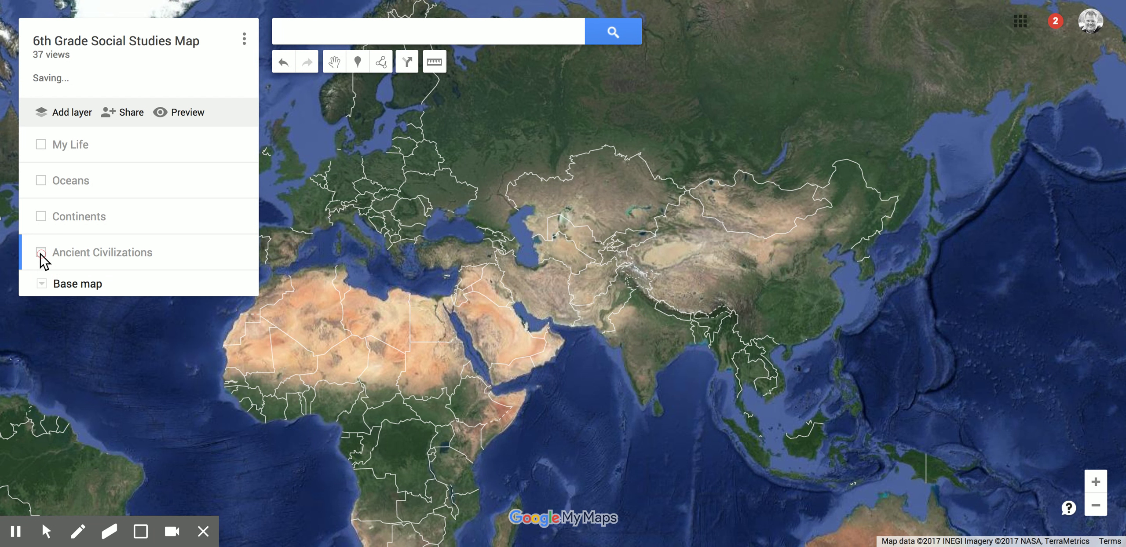
pyautogui.click(41, 251)
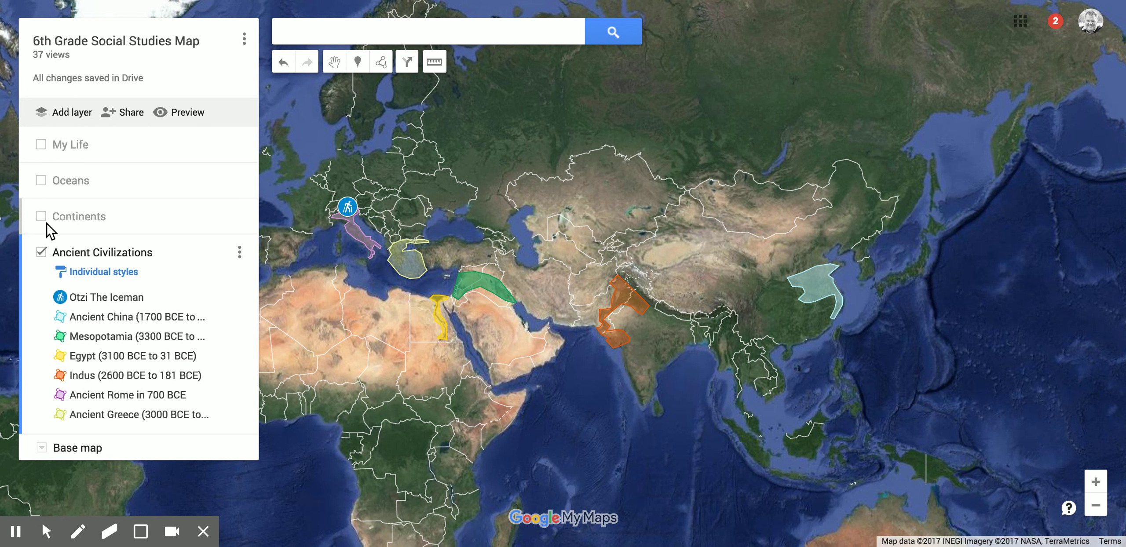
pyautogui.click(41, 180)
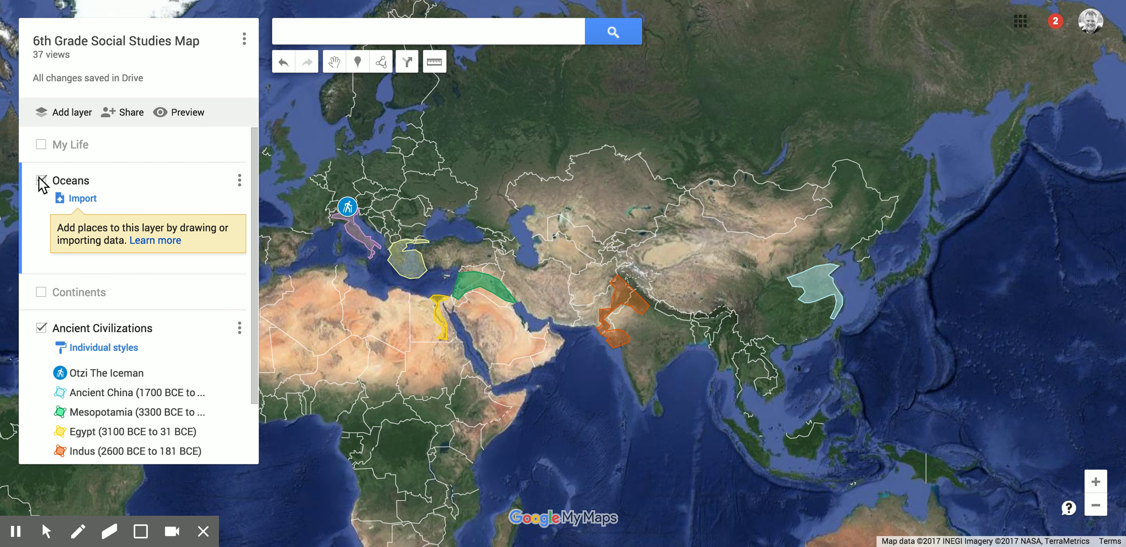
pyautogui.click(41, 144)
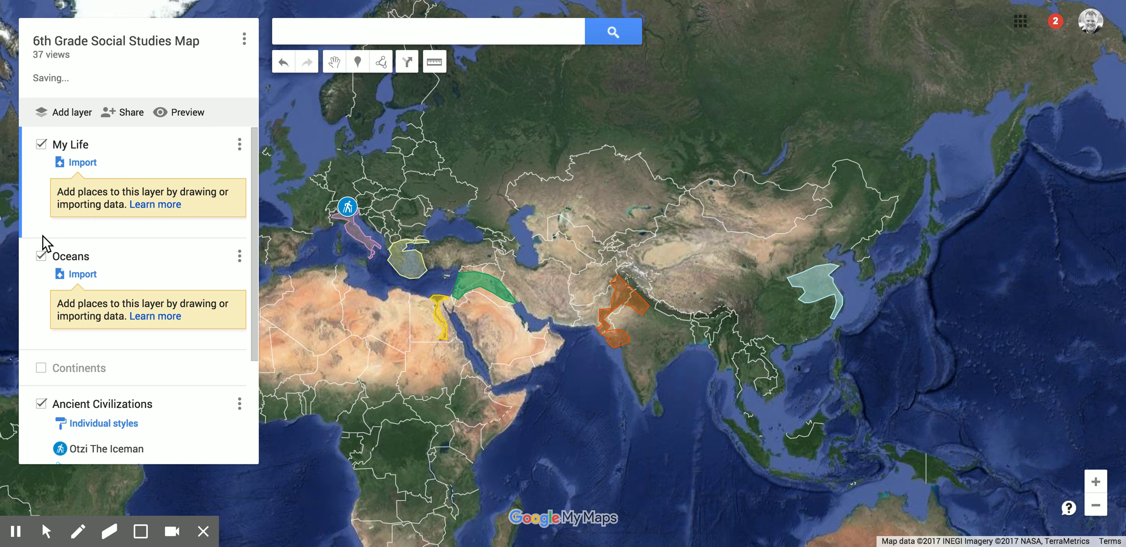
pyautogui.click(41, 368)
pyautogui.scroll(-3, 130, 377)
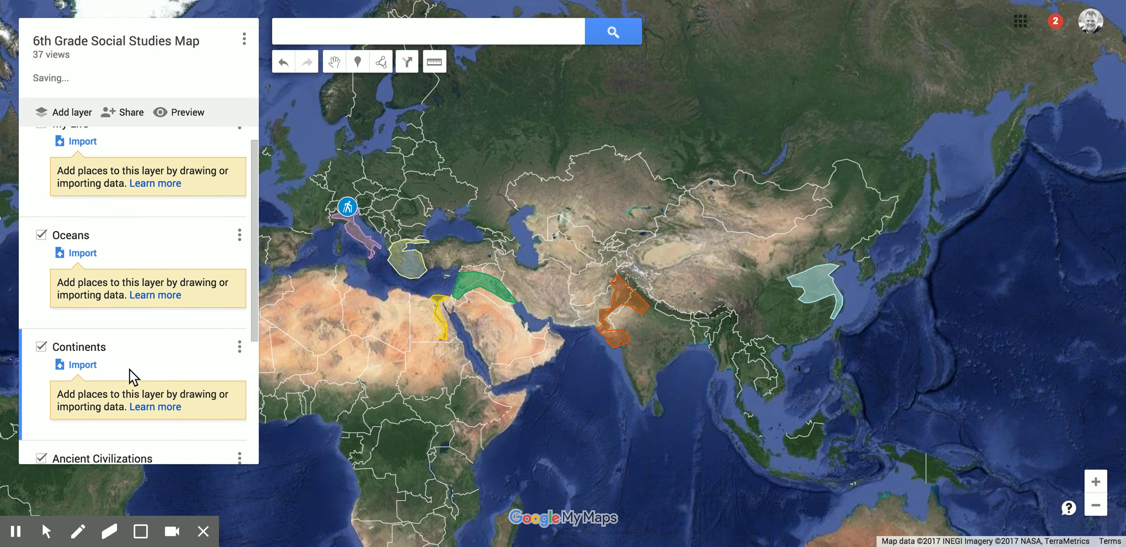
pyautogui.scroll(-2, 130, 378)
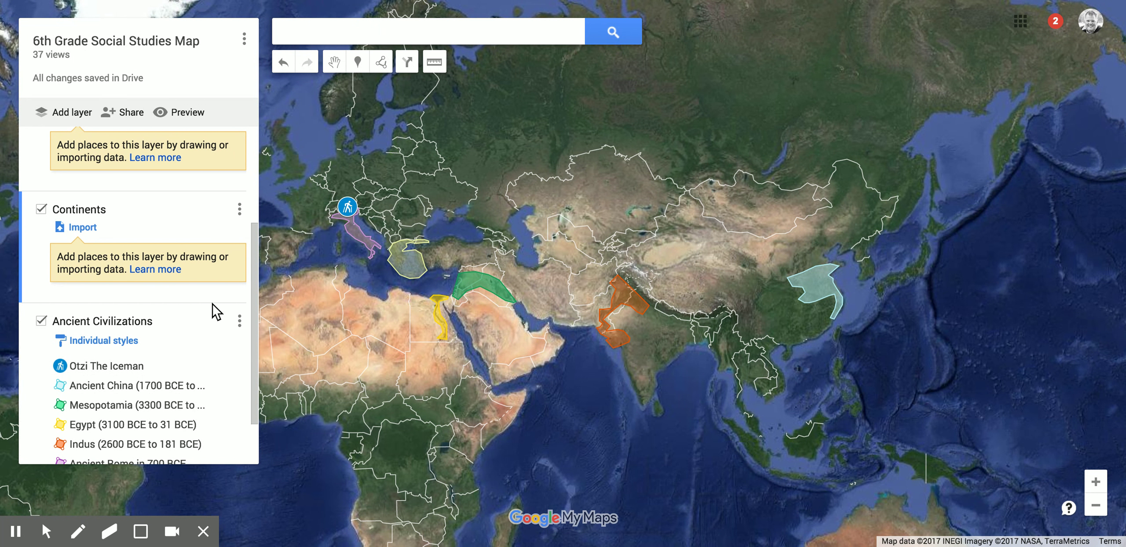
pyautogui.scroll(2, 202, 307)
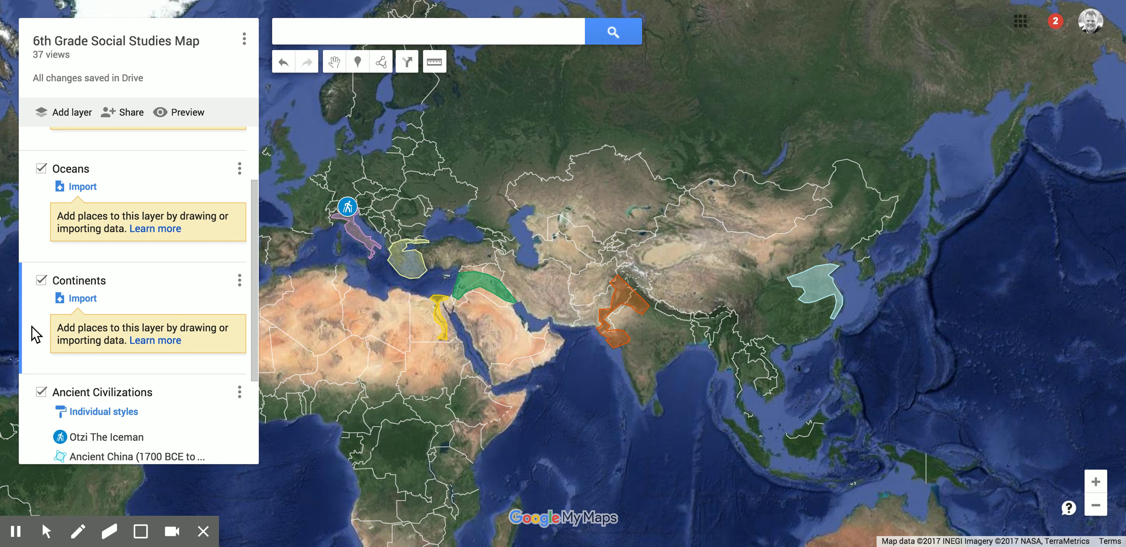
pyautogui.click(41, 282)
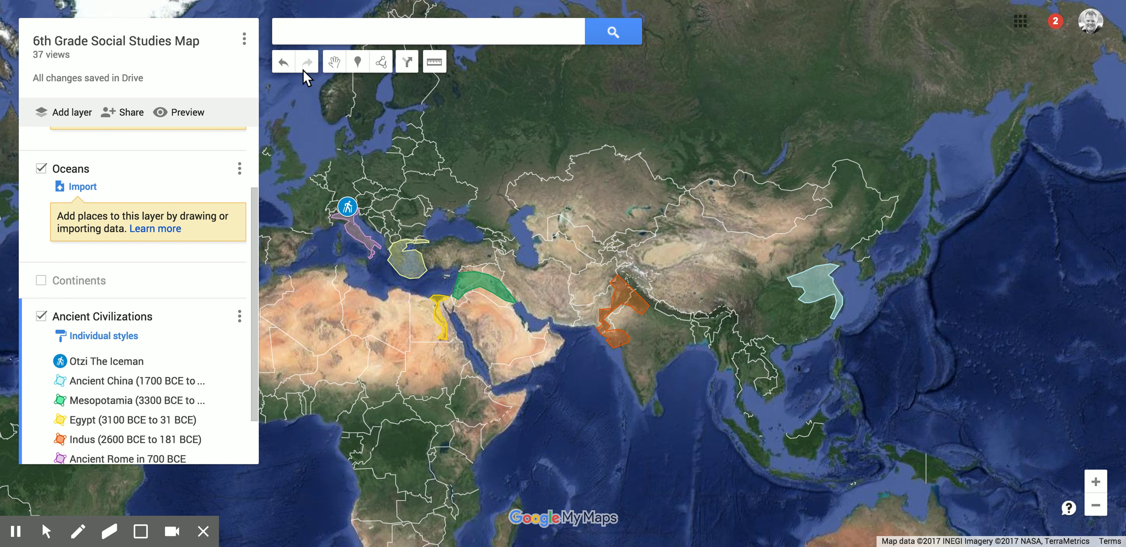
# - Drop a marker in Kazakhstan at 49.49667, 67.85156 and save it named 'Test'
pyautogui.click(358, 61)
pyautogui.click(601, 189)
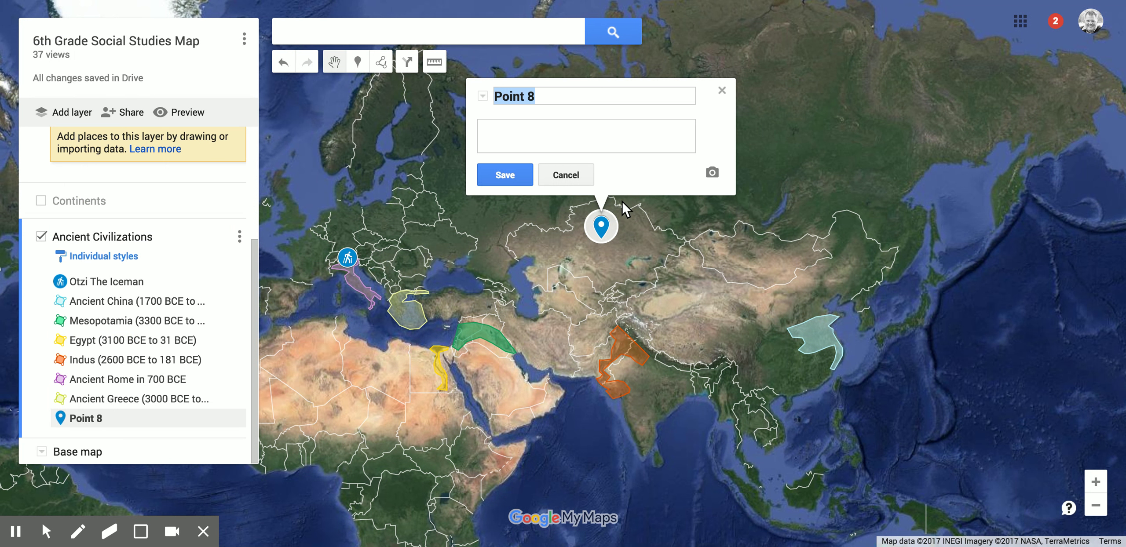
pyautogui.write('Test')
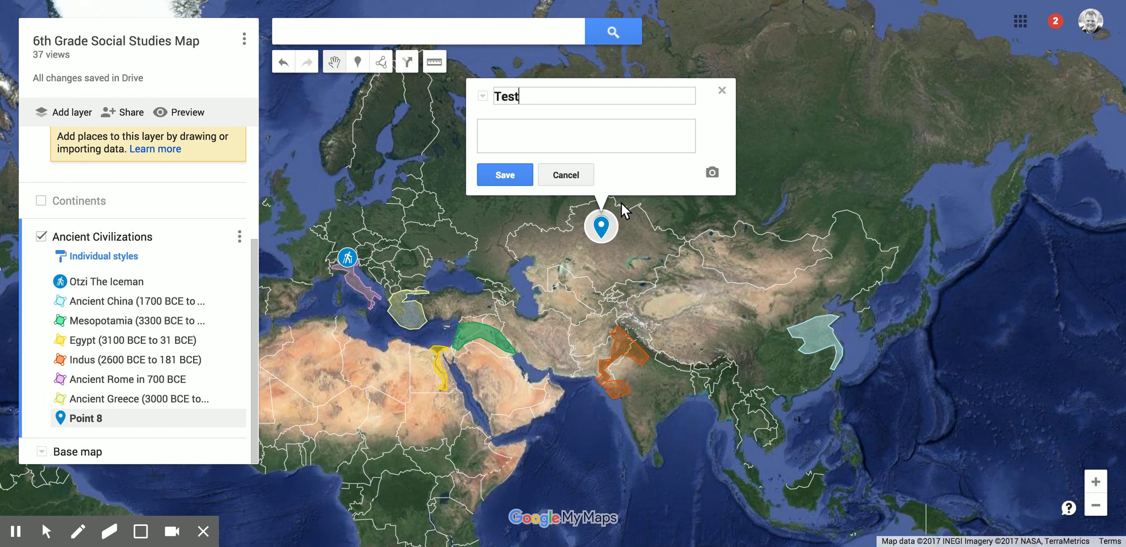
pyautogui.click(506, 175)
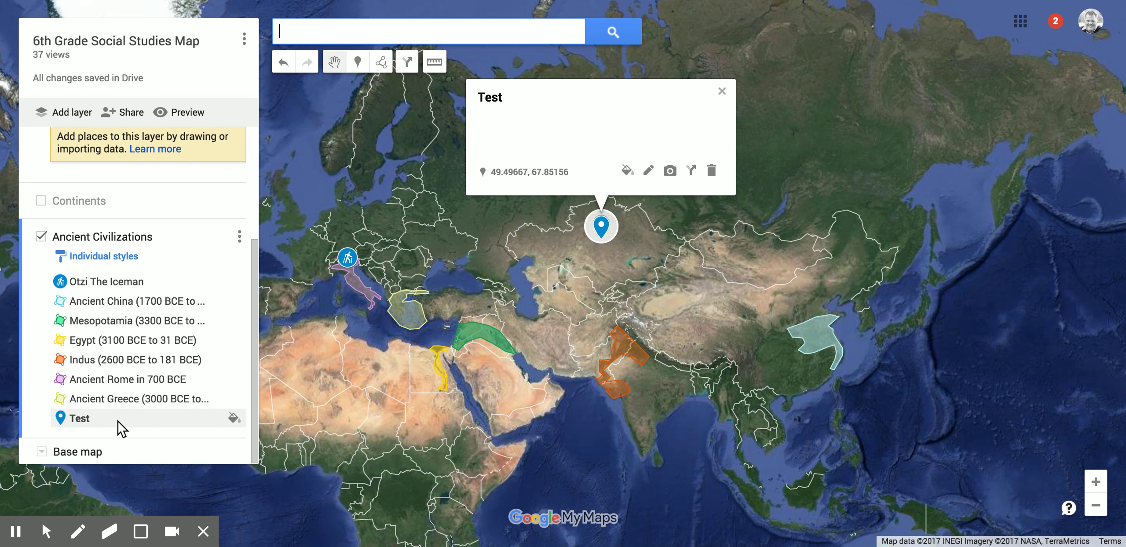
pyautogui.scroll(2, 132, 308)
pyautogui.scroll(-2, 110, 307)
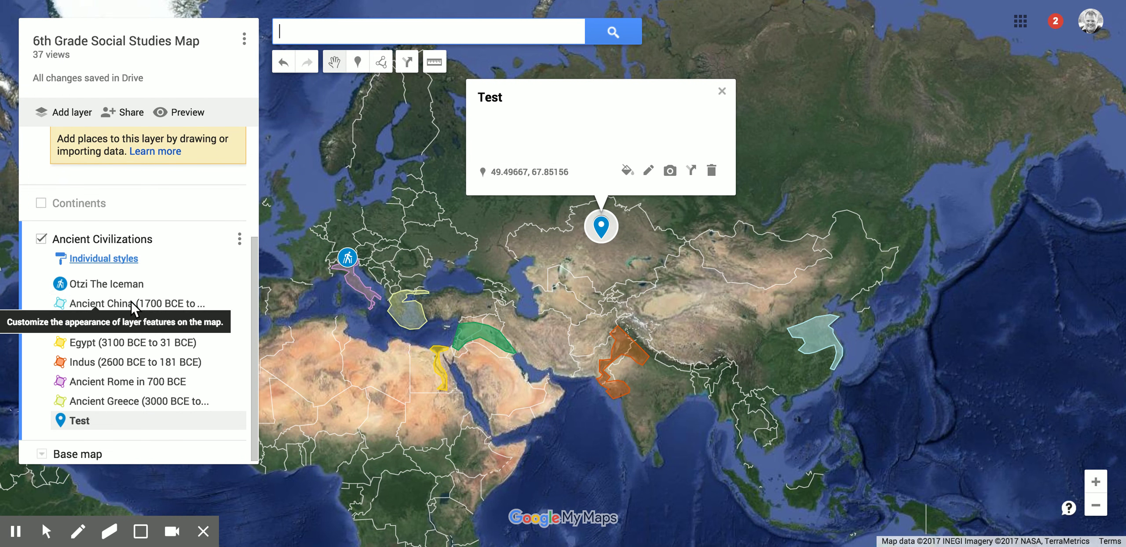
# - Drag the Test pin into Oceans, then hide Oceans and My Life, keeping Ancient Civilizations visible
pyautogui.moveTo(91, 422); pyautogui.dragTo(92, 271)
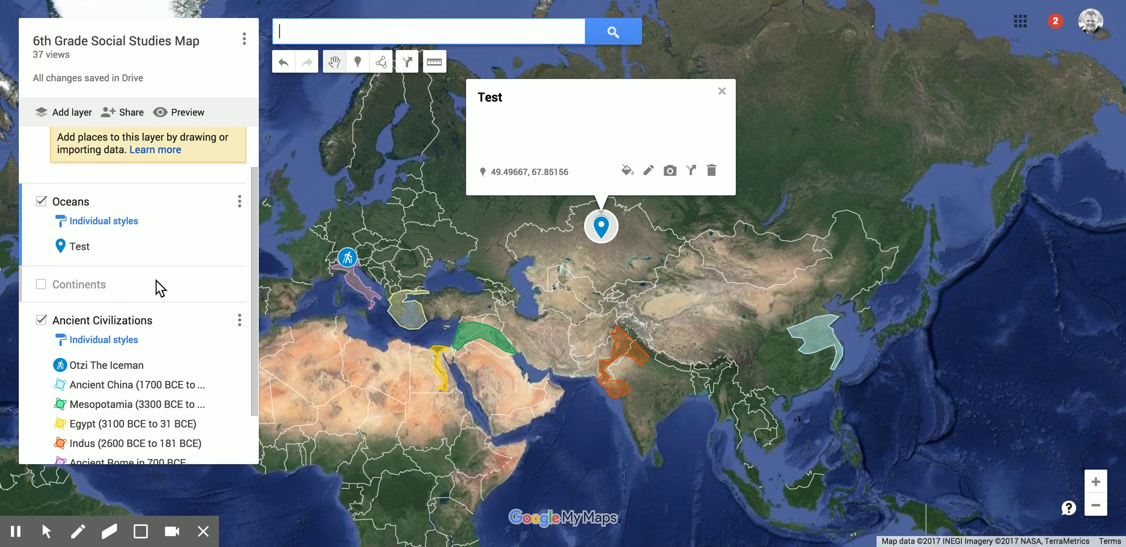
pyautogui.click(41, 322)
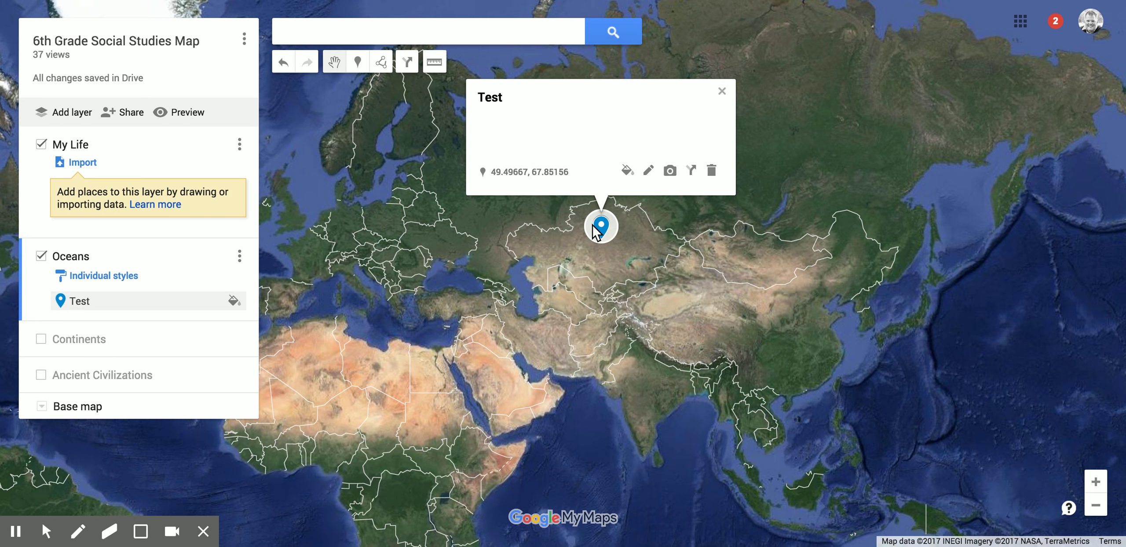
pyautogui.click(42, 256)
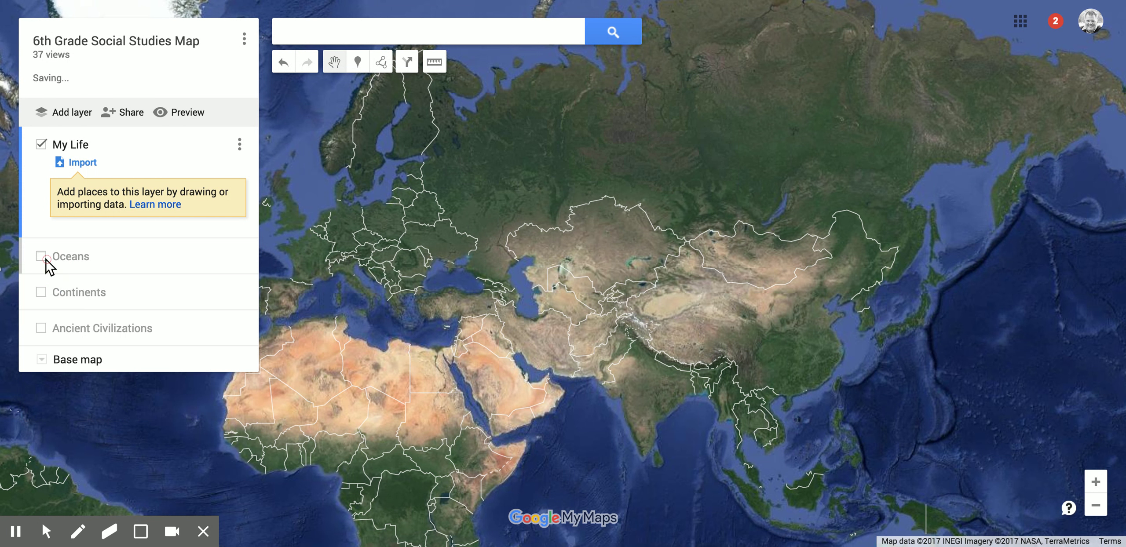
pyautogui.click(41, 328)
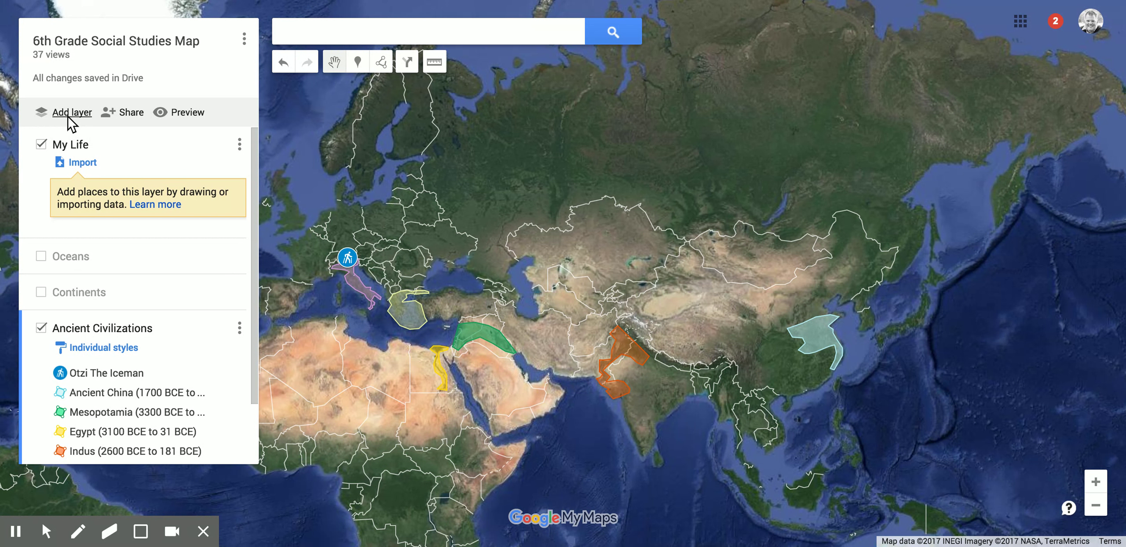
pyautogui.click(40, 144)
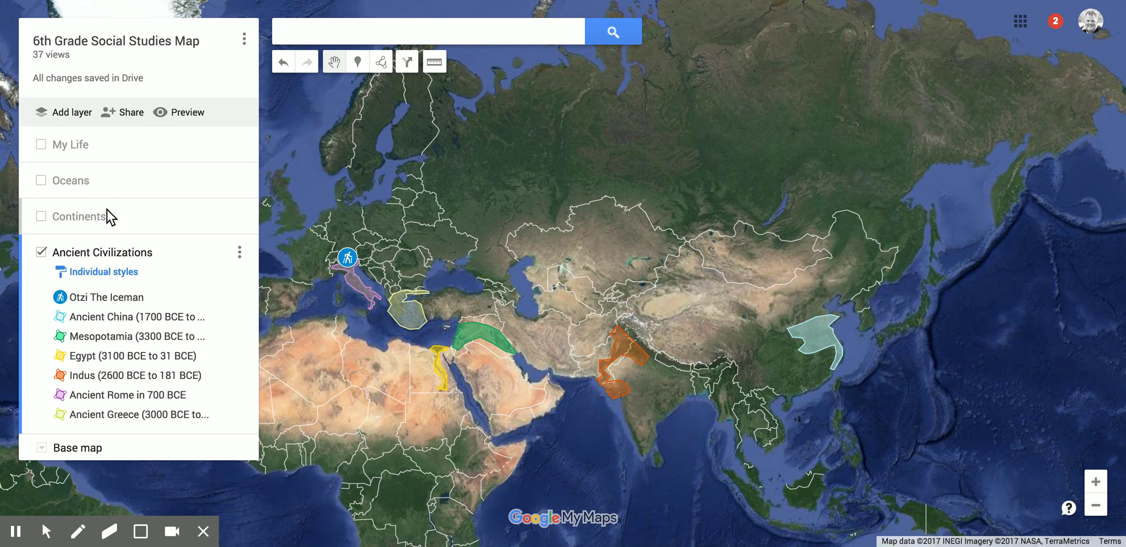
# - Create a new untitled layer and rename it 'Test' through its options menu
pyautogui.click(71, 115)
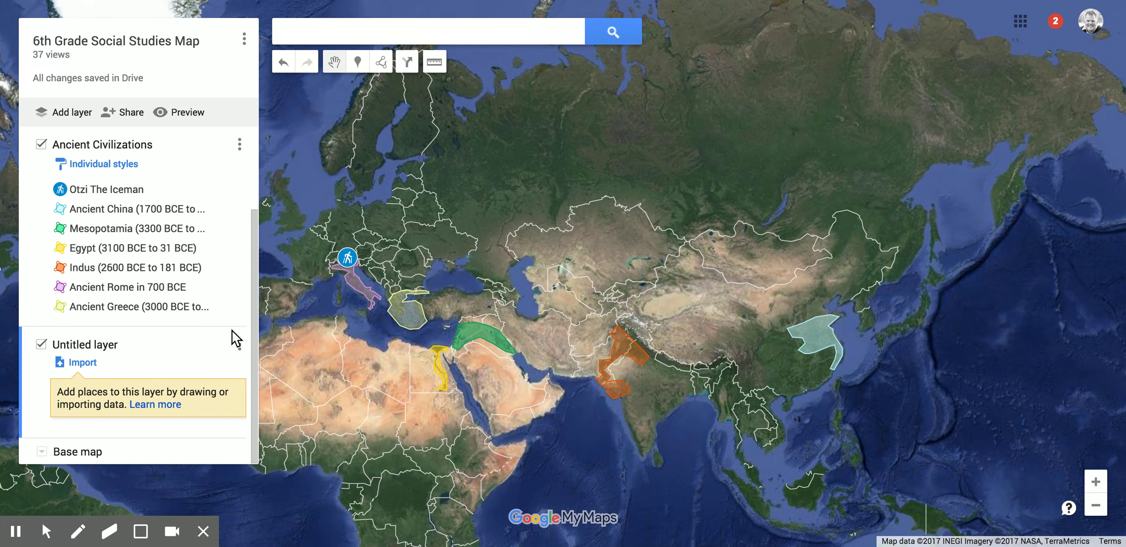
pyautogui.click(239, 344)
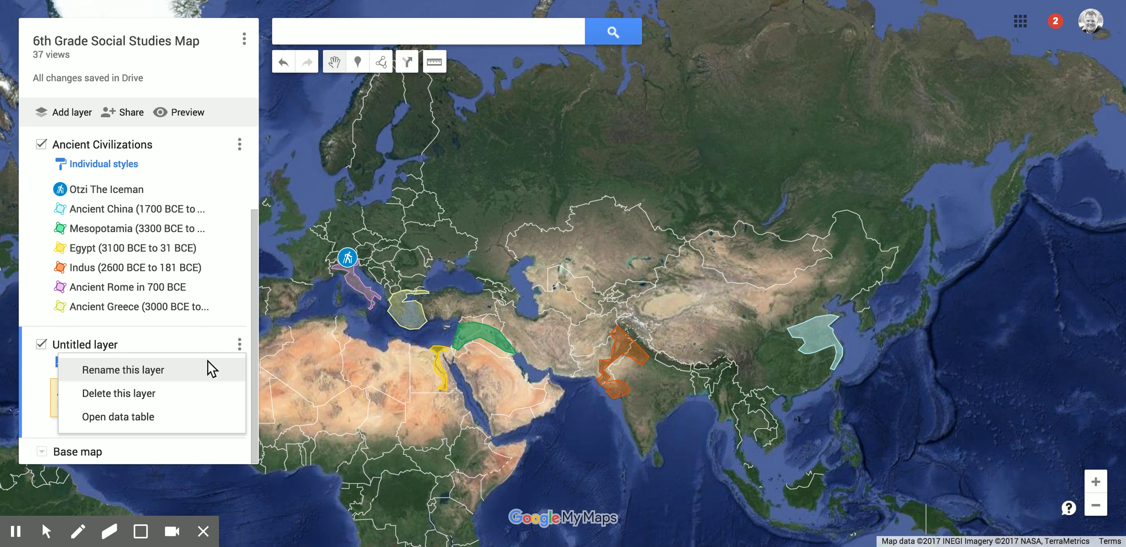
pyautogui.click(123, 370)
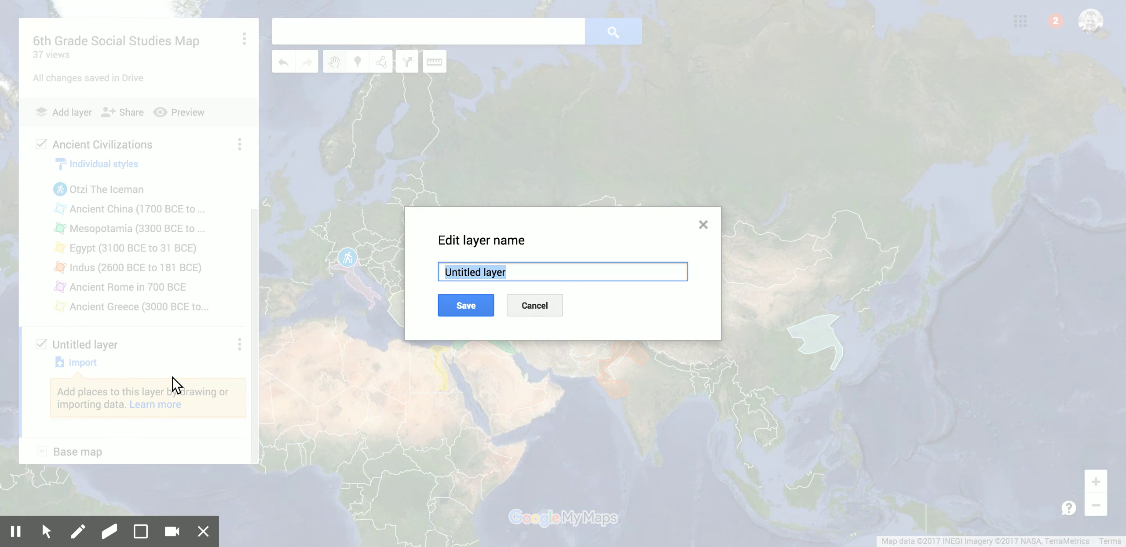
pyautogui.write('Test')
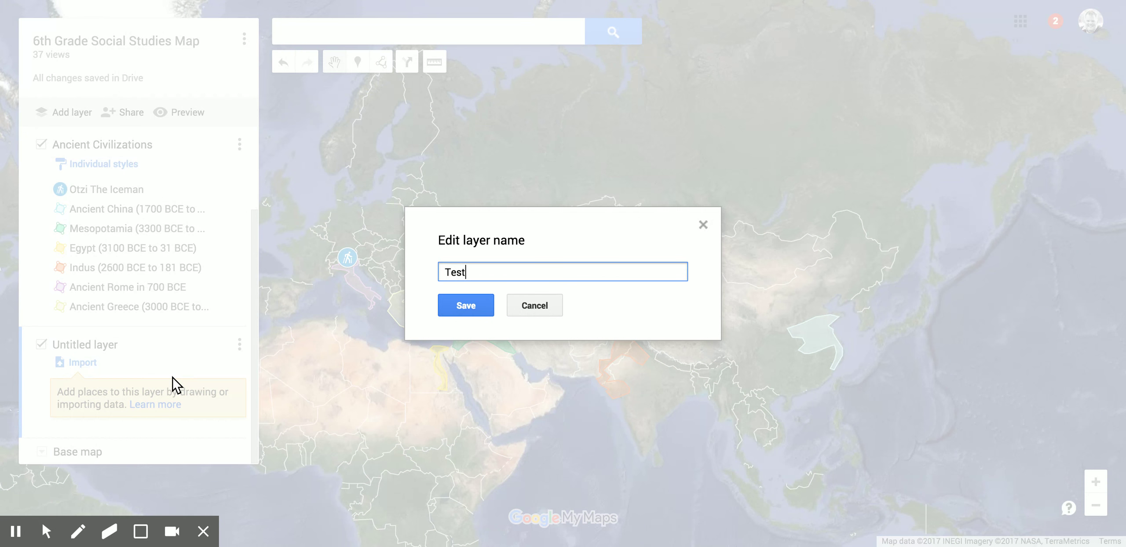
pyautogui.click(466, 307)
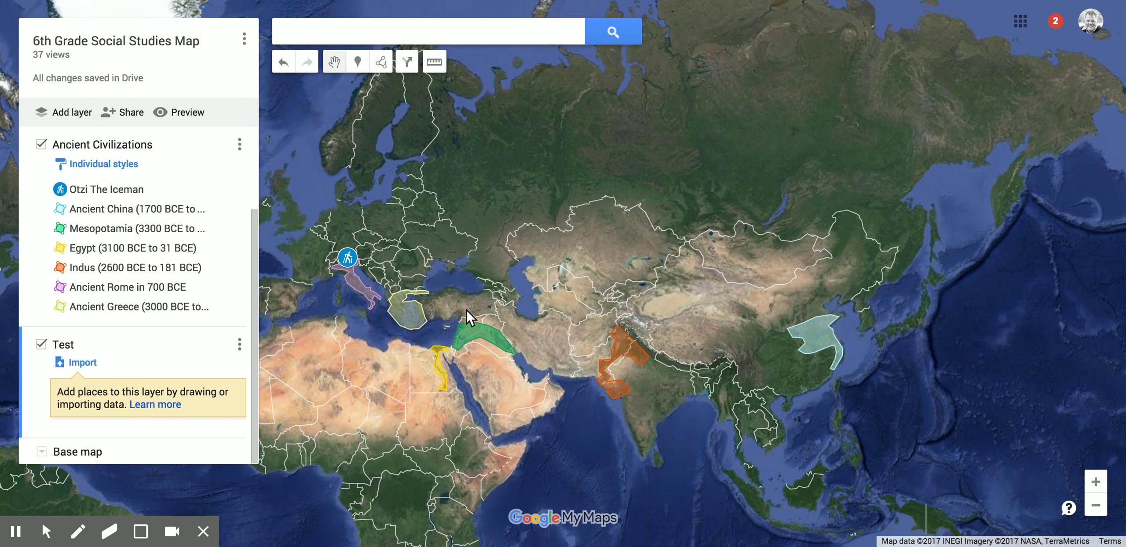